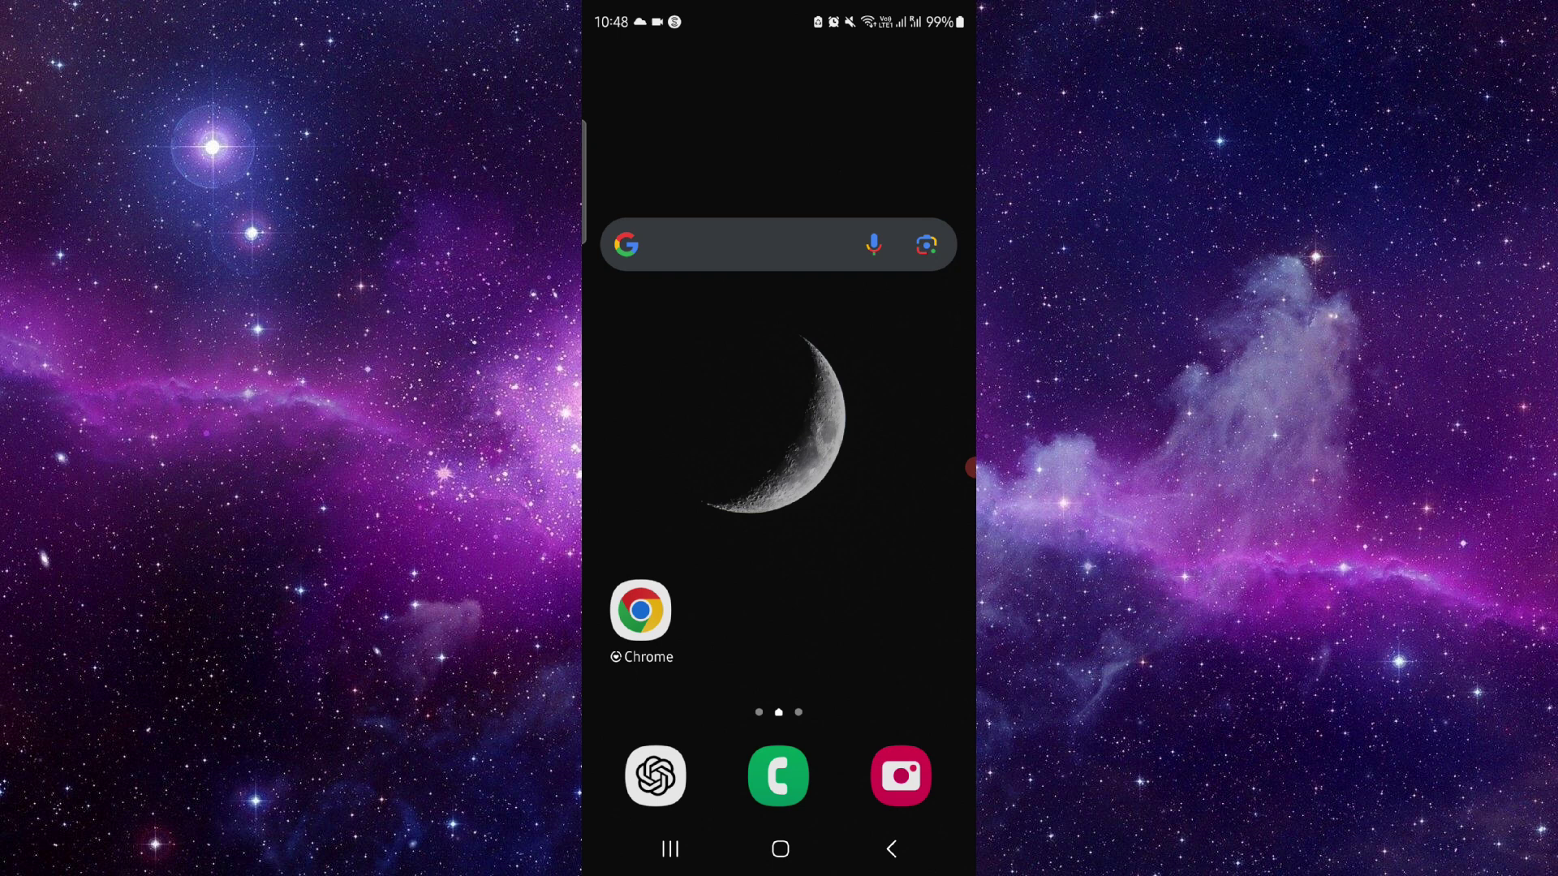
# Step: Reopen the eight-step Google Ads business name note from Recents and scroll through it
pyautogui.click(669, 847)
pyautogui.click(780, 402)
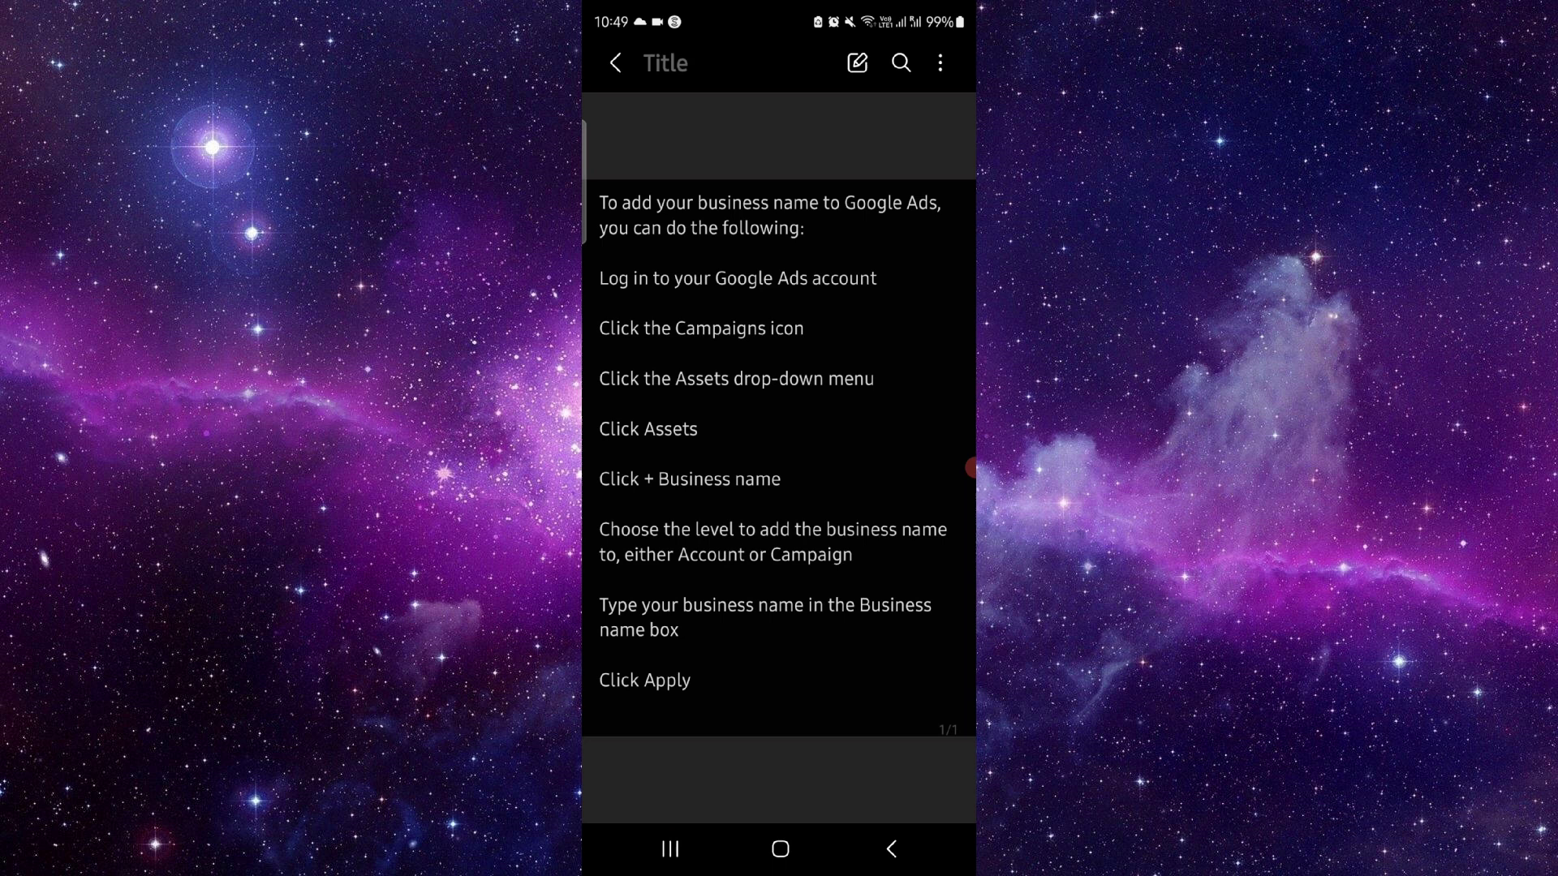
pyautogui.moveTo(968, 467)
pyautogui.mouseDown()
pyautogui.moveTo(954, 270)
pyautogui.moveTo(925, 379)
pyautogui.mouseUp()
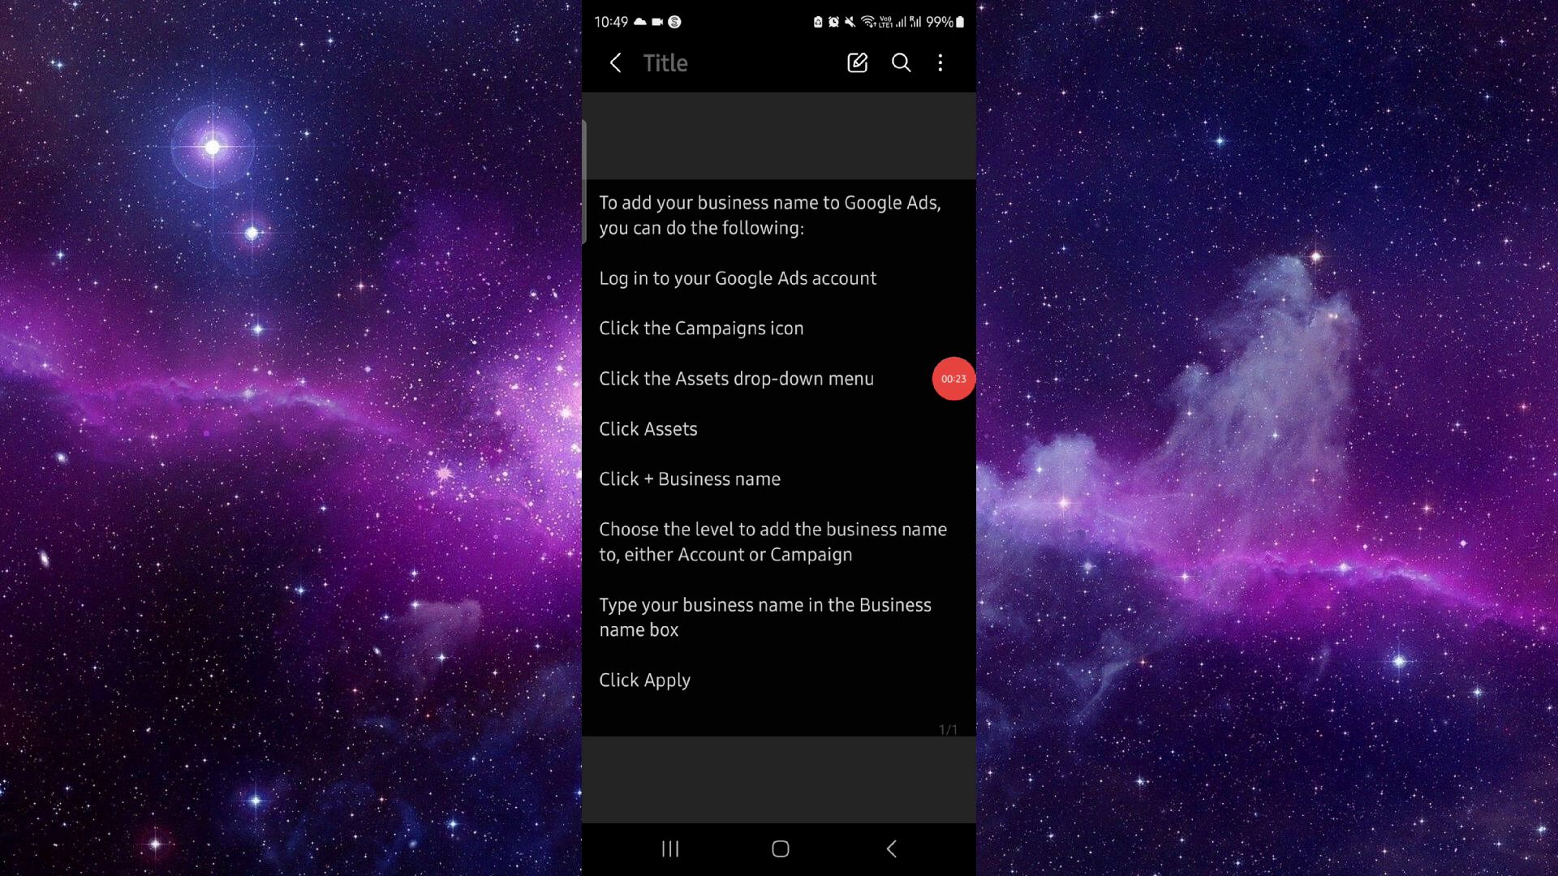
pyautogui.moveTo(952, 378); pyautogui.dragTo(913, 358)
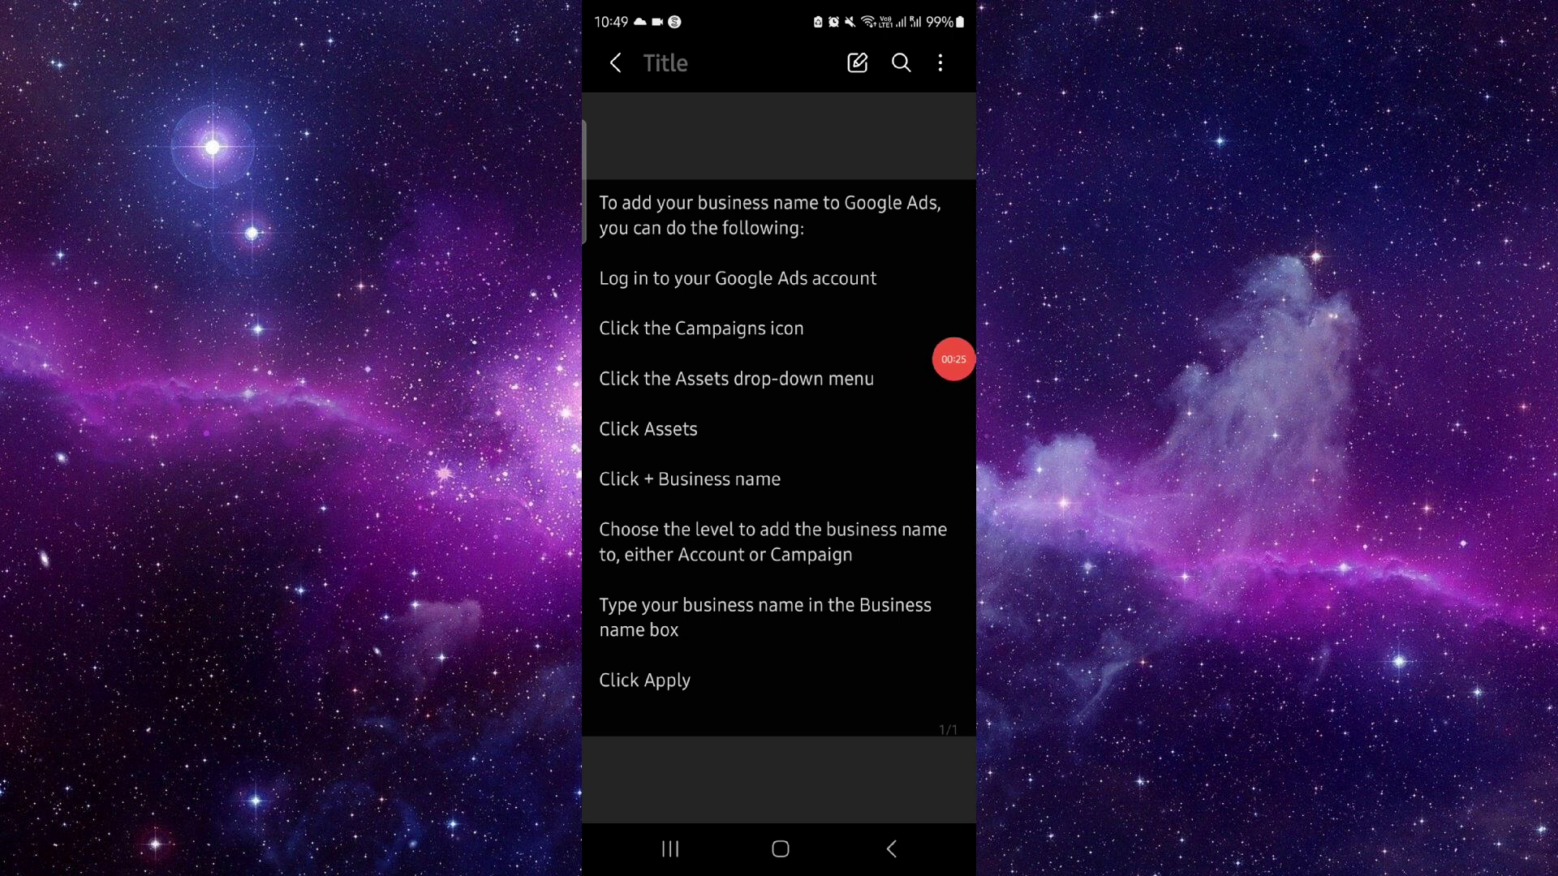
pyautogui.moveTo(952, 359)
pyautogui.mouseDown()
pyautogui.moveTo(833, 571)
pyautogui.moveTo(926, 511)
pyautogui.mouseUp()
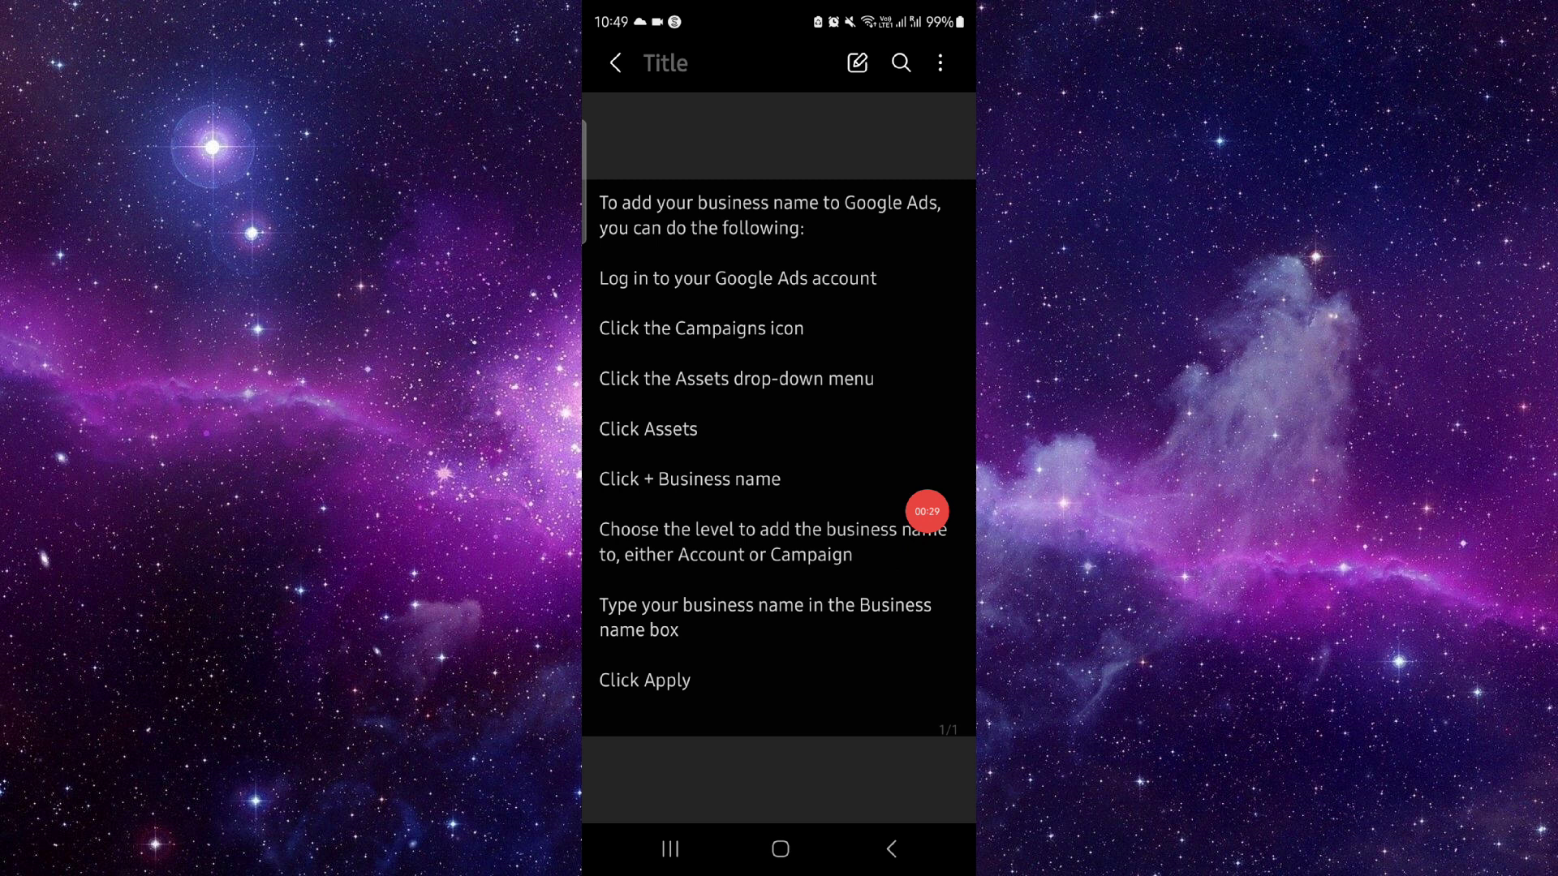
# Step: Leave Samsung Notes for the Android home screen with Chrome and the dock apps
pyautogui.click(780, 848)
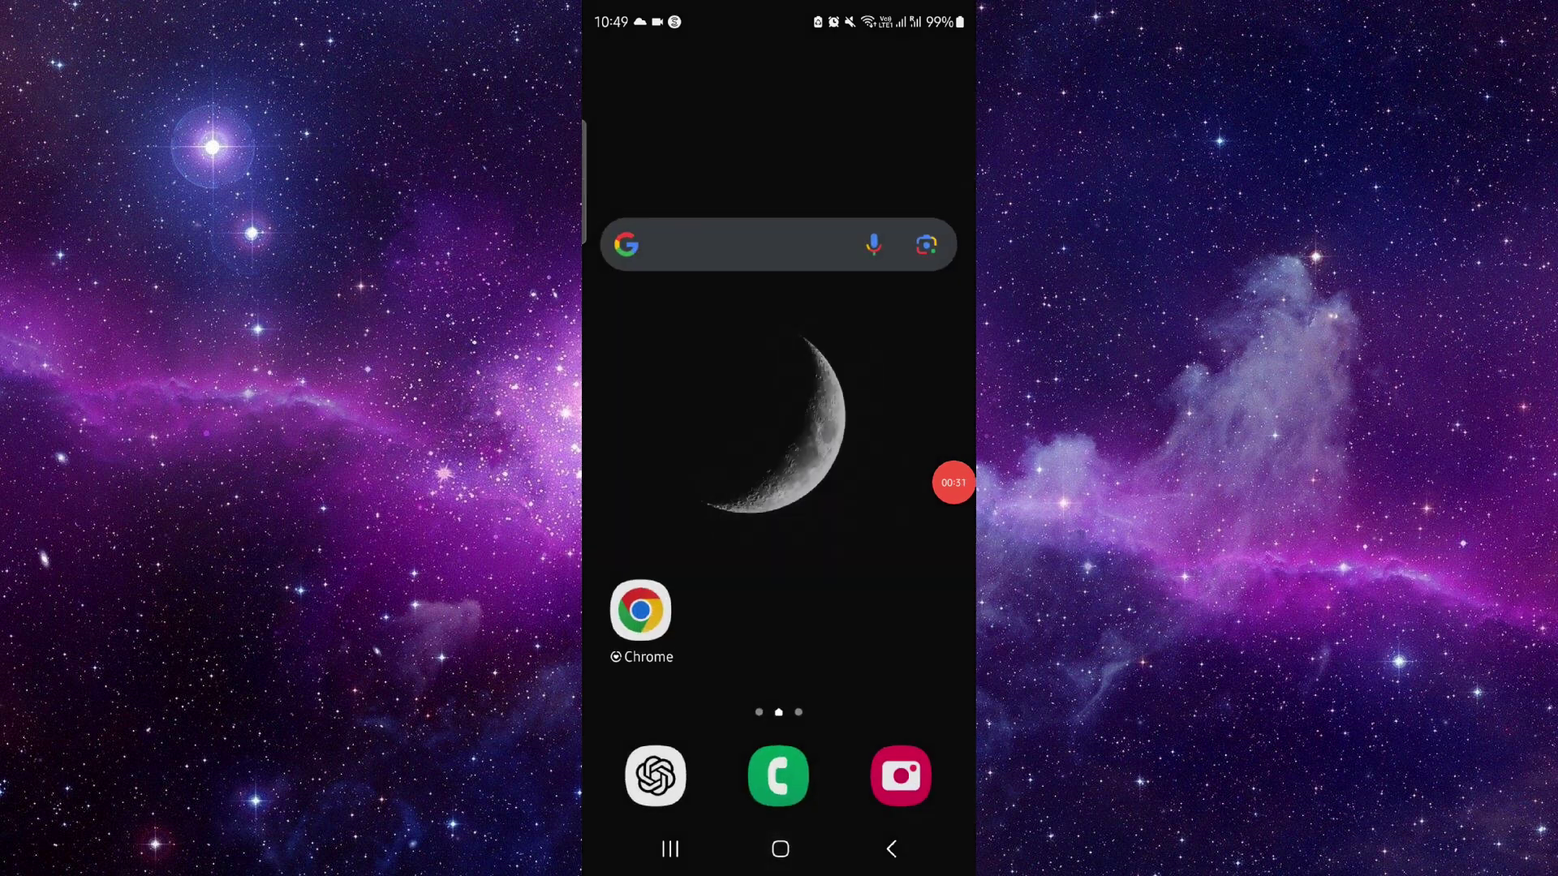